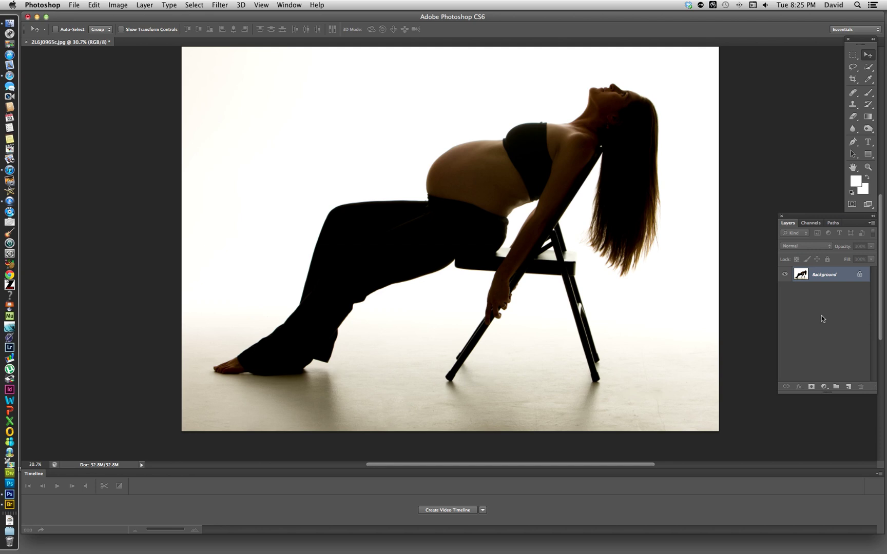
Step: Duplicate the Background layer and open the Liquify filter on the copy
key("super+j")
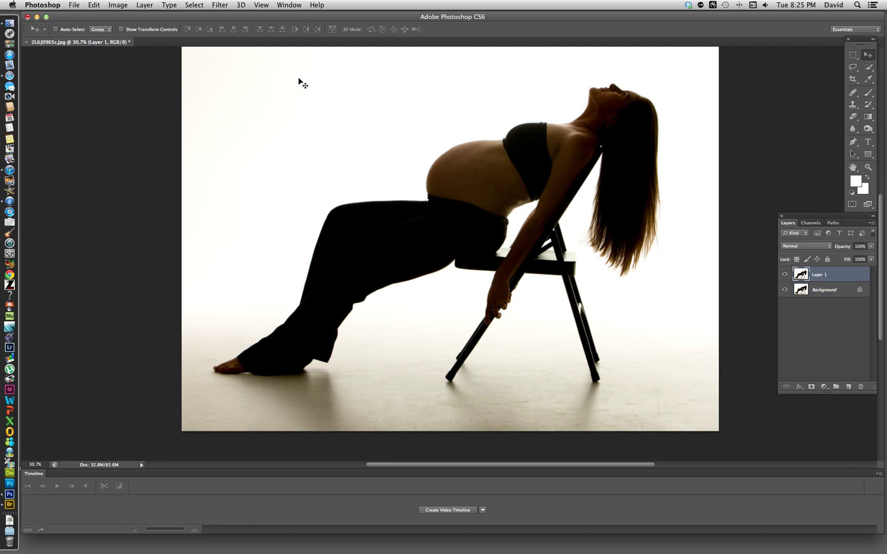
left_click(220, 5)
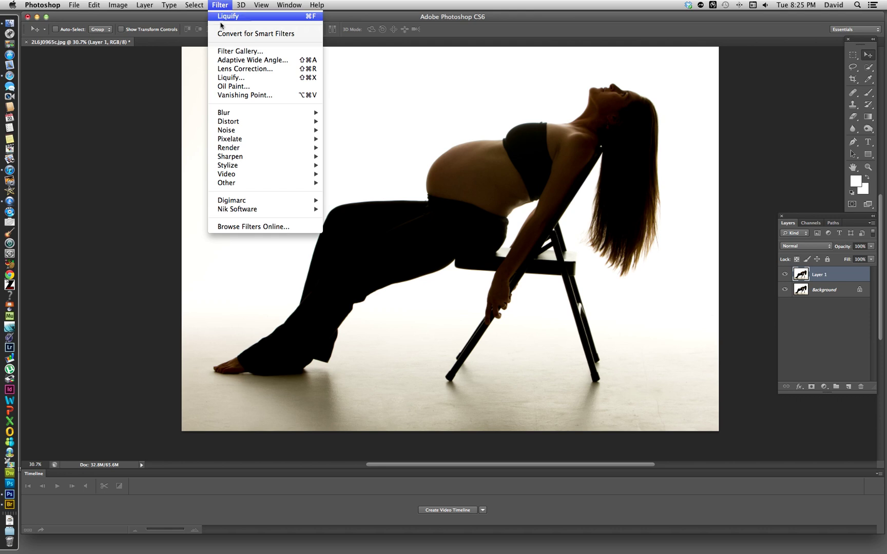
left_click(241, 78)
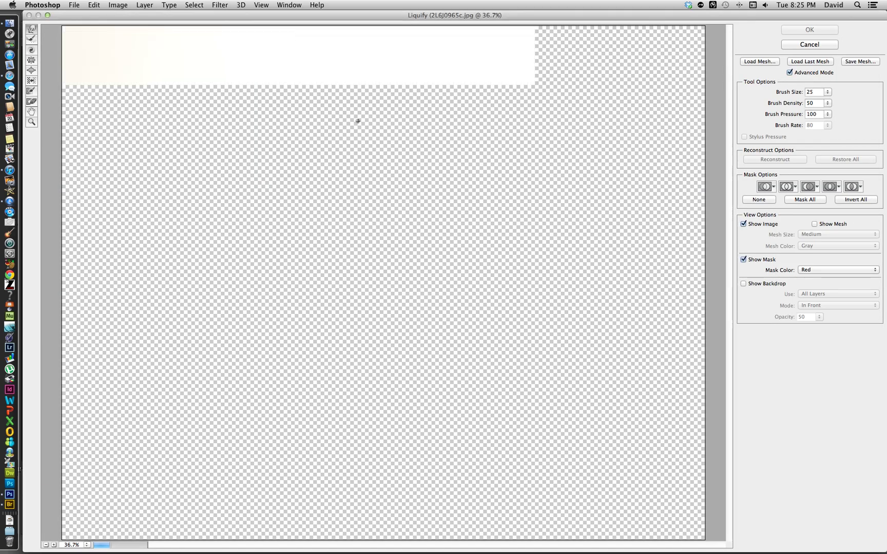
Step: Smooth the trouser waistband bulge at the lower back using the Forward Warp tool with a brush size of 105
left_click(31, 122)
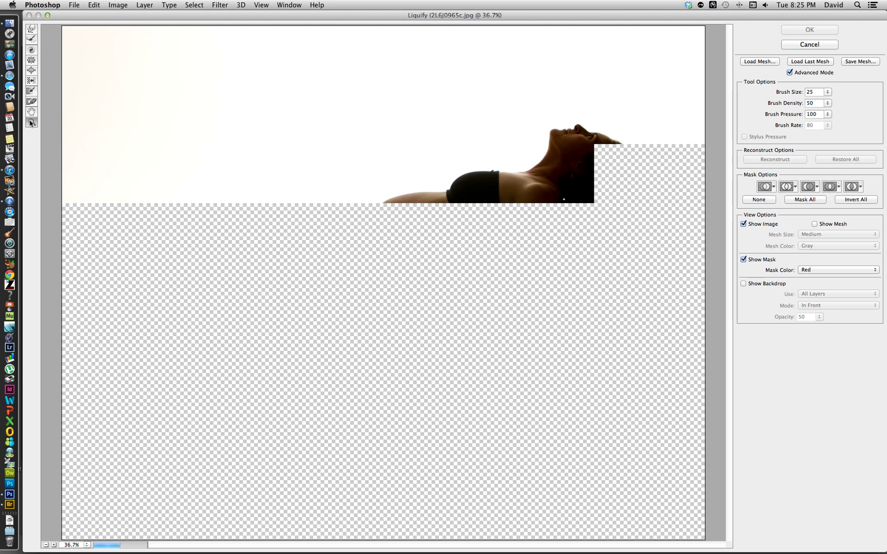
mouse_move(272, 181)
left_mouse_down()
mouse_move(556, 342)
mouse_move(566, 396)
left_mouse_up()
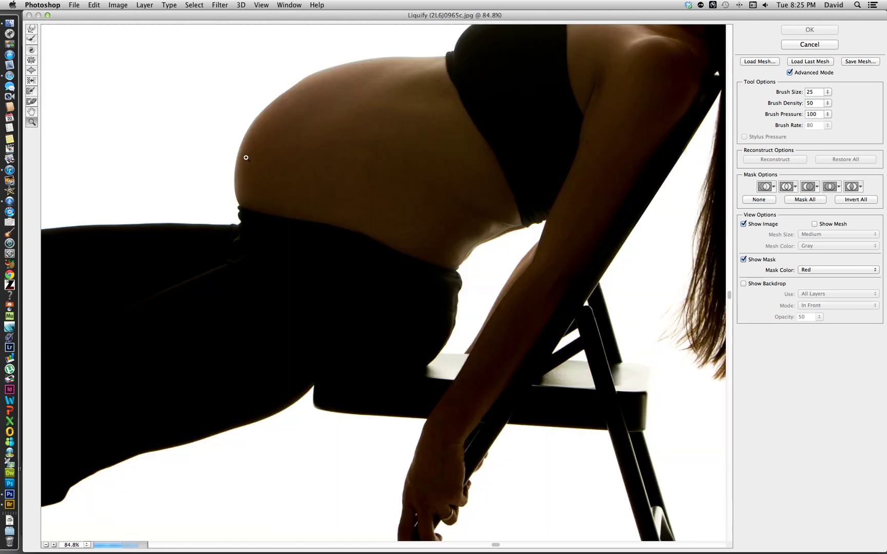
left_click(31, 30)
left_click_drag(779, 93, 785, 95)
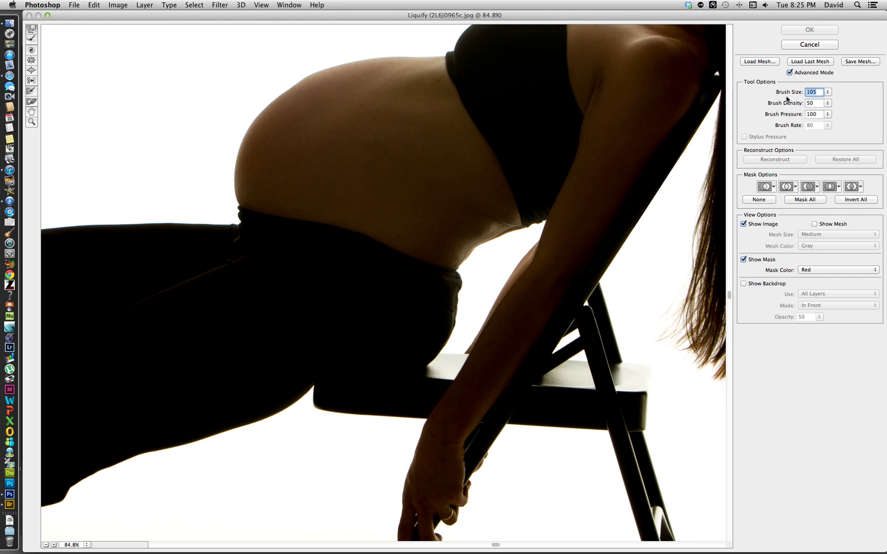
left_click_drag(479, 265, 479, 256)
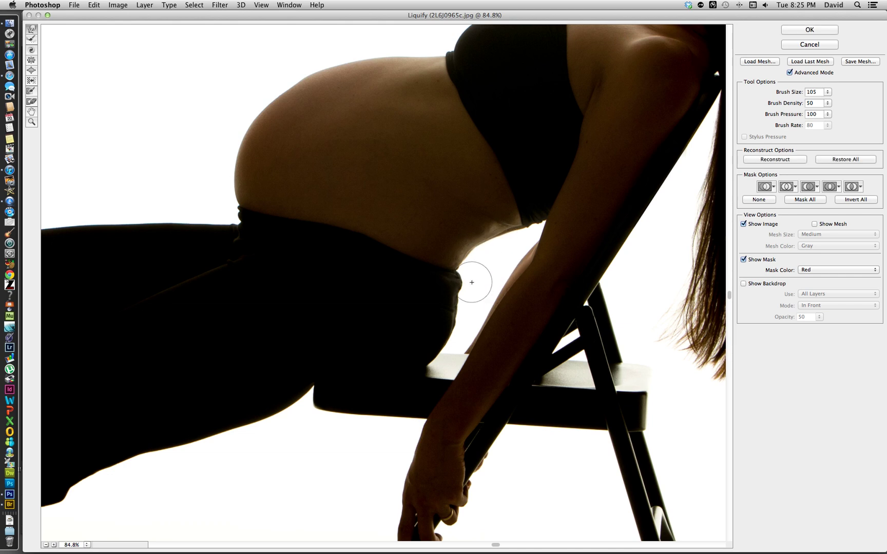
left_click_drag(474, 282, 465, 329)
Step: Push in the bumpy fabric behind the knee to smooth the underside of the trouser leg
scroll(473, 321, "down", 5)
scroll(472, 321, "left", 6)
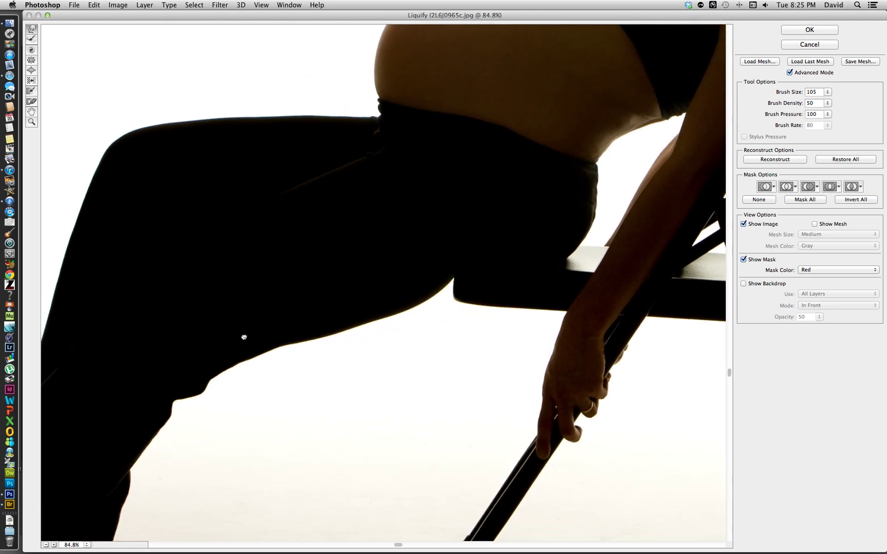
left_click_drag(244, 337, 426, 247)
mouse_move(402, 297)
left_mouse_down()
mouse_move(377, 323)
mouse_move(388, 312)
mouse_move(380, 302)
mouse_move(357, 309)
mouse_move(364, 301)
mouse_move(402, 307)
mouse_move(399, 297)
mouse_move(400, 311)
mouse_move(387, 305)
left_mouse_up()
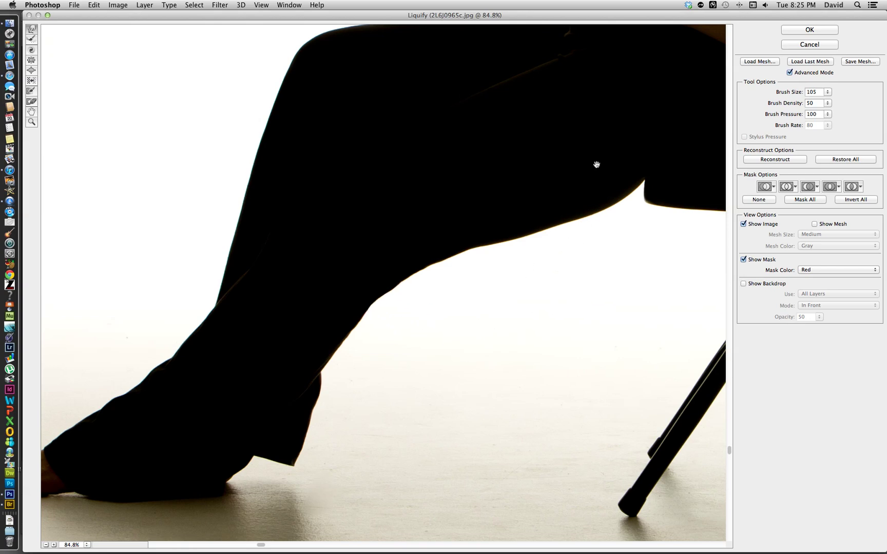
Step: Protect the front part of the chair seat beside the thigh with a painted freeze mask
left_click_drag(594, 155, 464, 192)
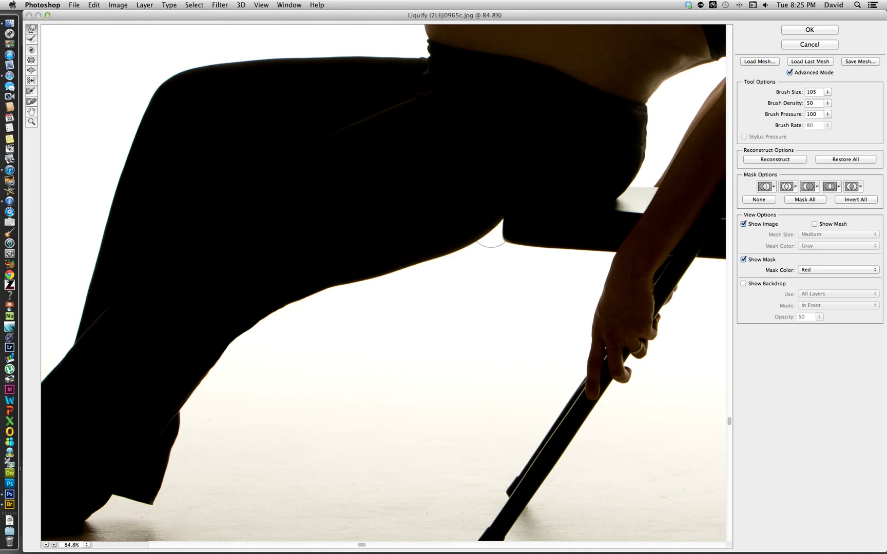
scroll(493, 235, "down", 1)
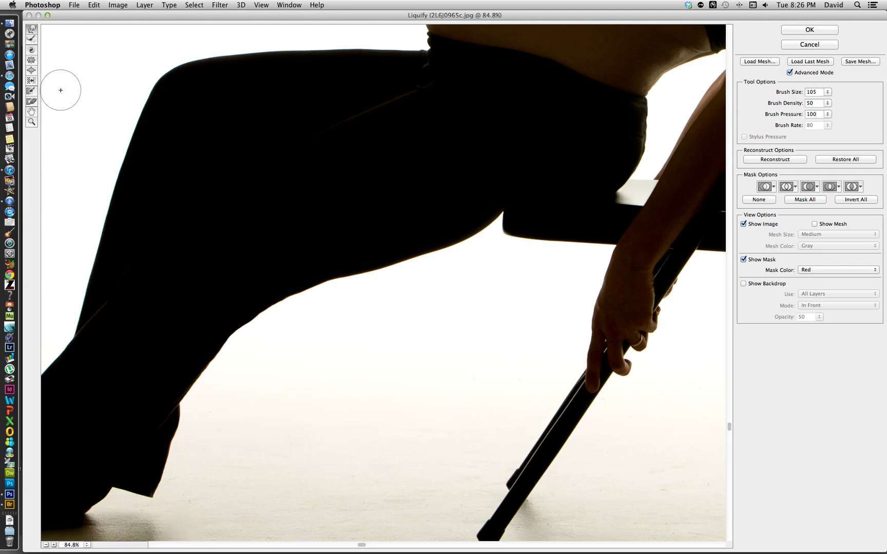
left_click(31, 91)
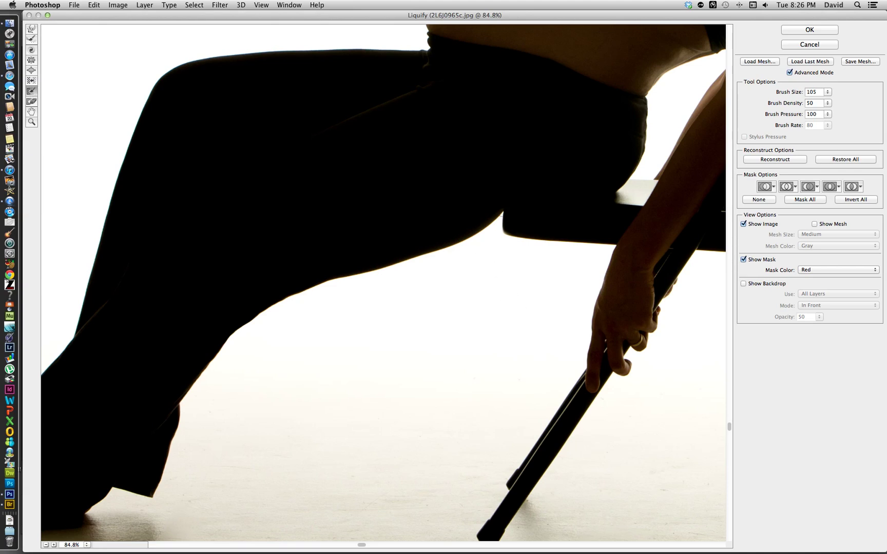
mouse_move(509, 203)
left_mouse_down()
mouse_move(516, 234)
mouse_move(536, 223)
mouse_move(562, 231)
left_mouse_up()
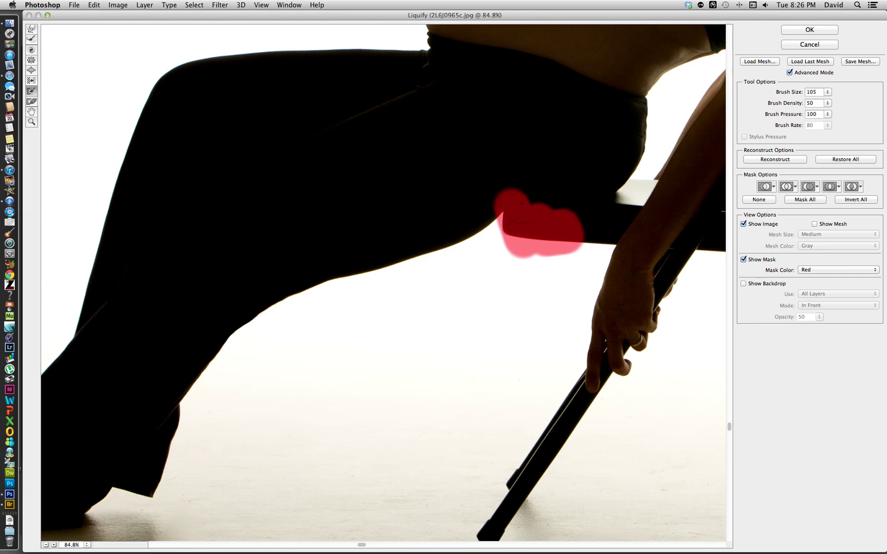
mouse_move(521, 203)
left_mouse_down()
mouse_move(592, 206)
mouse_move(606, 243)
mouse_move(578, 246)
mouse_move(611, 254)
left_mouse_up()
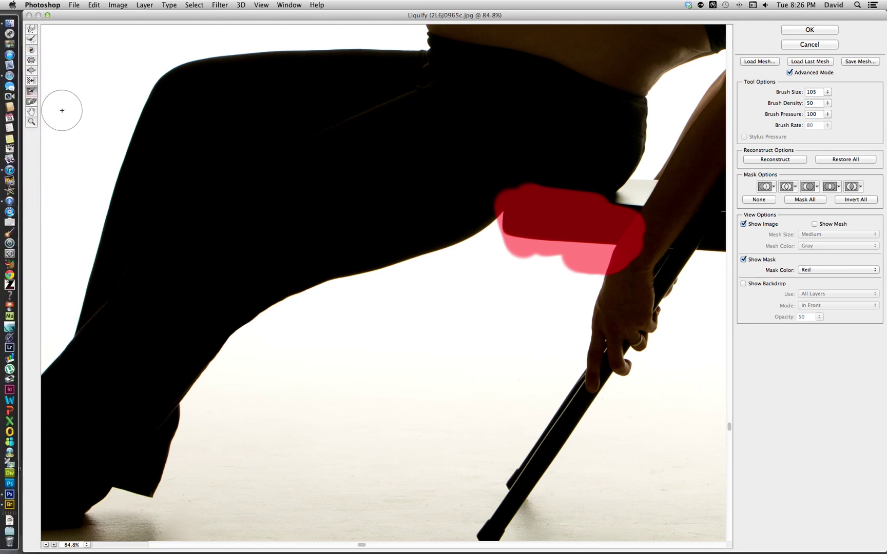
left_click(32, 101)
scroll(122, 130, "down", 1)
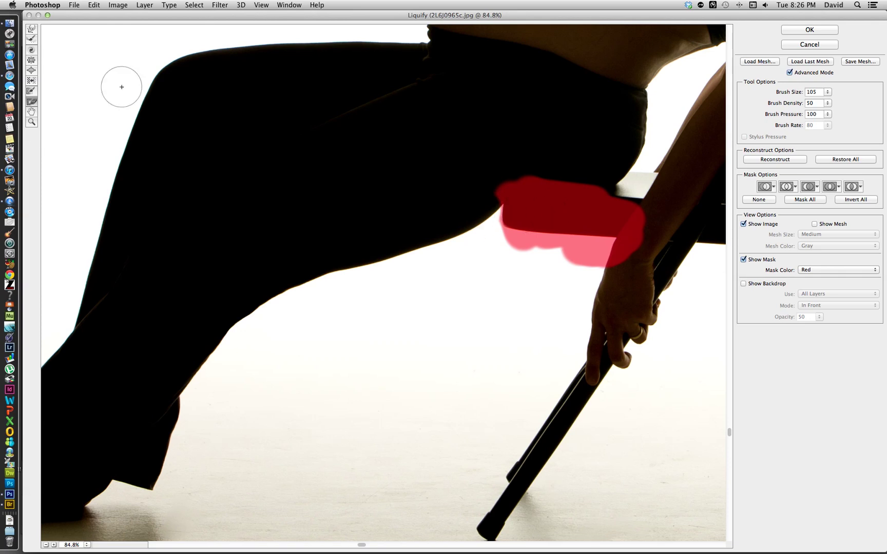
Step: Reshape the underside of the thigh next to the masked chair seat using the Forward Warp tool at brush size 443
left_click(31, 30)
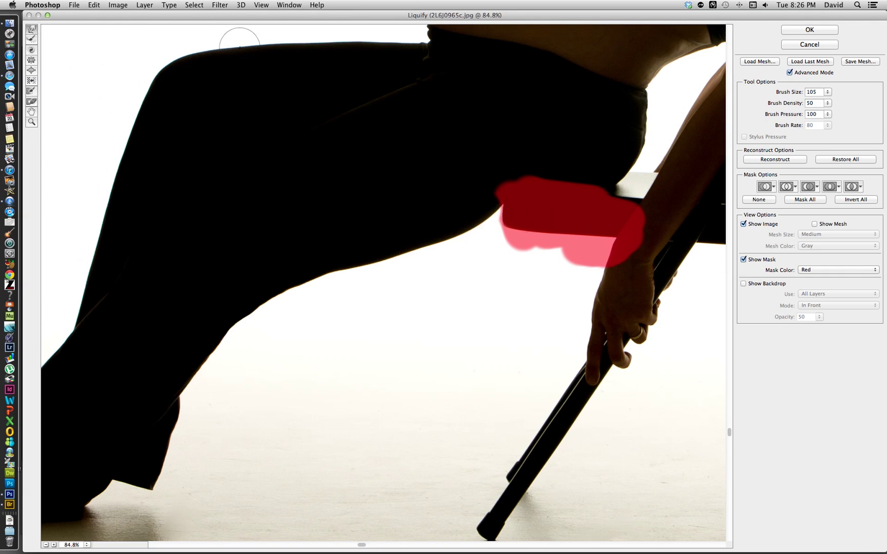
left_click_drag(784, 96, 816, 96)
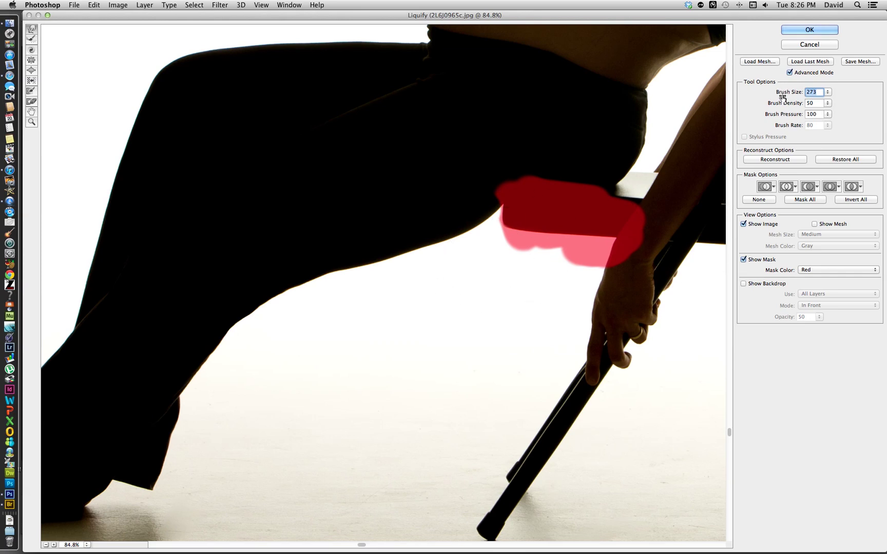
left_click_drag(782, 97, 811, 96)
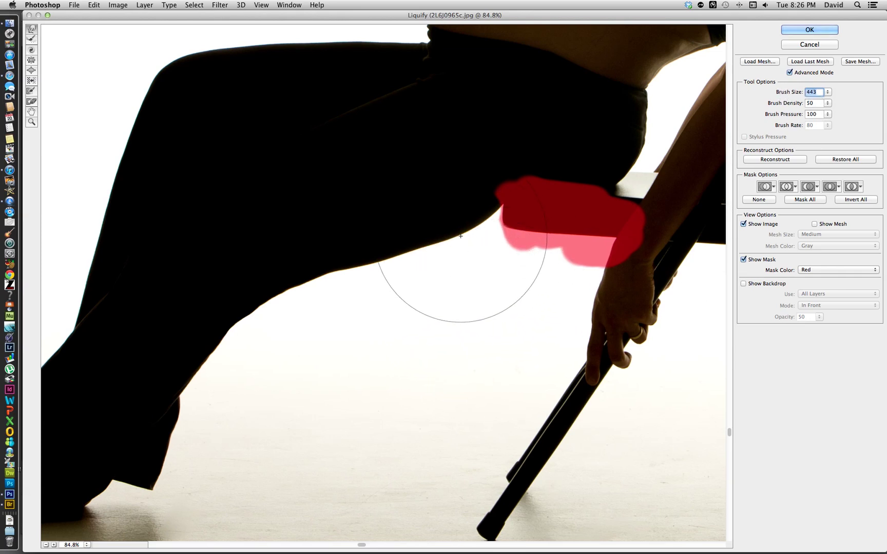
mouse_move(463, 237)
left_mouse_down()
mouse_move(457, 223)
mouse_move(467, 240)
left_mouse_up()
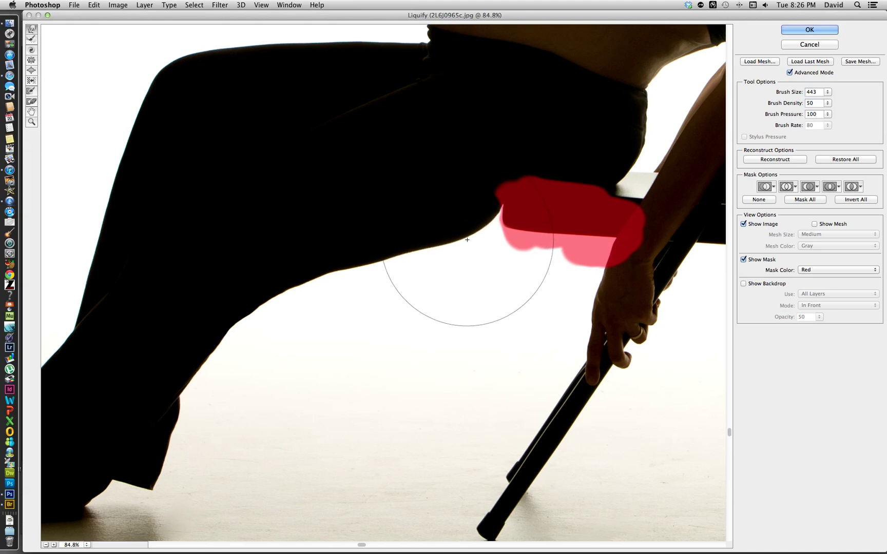
key("super+z")
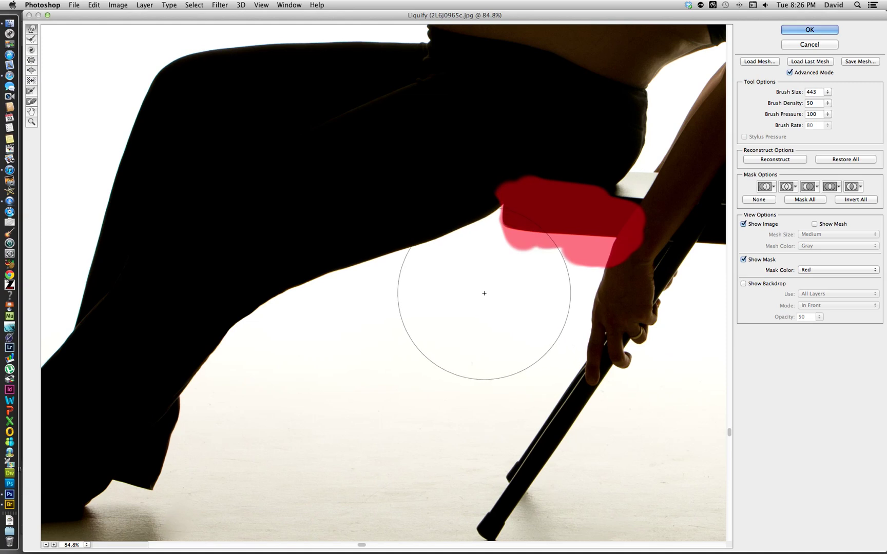
Step: Flatten the fabric bump on the upper edge of the black top using the Forward Warp tool at brush size 29
key("space")
mouse_move(512, 268)
left_mouse_down()
mouse_move(506, 302)
mouse_move(519, 366)
left_mouse_up()
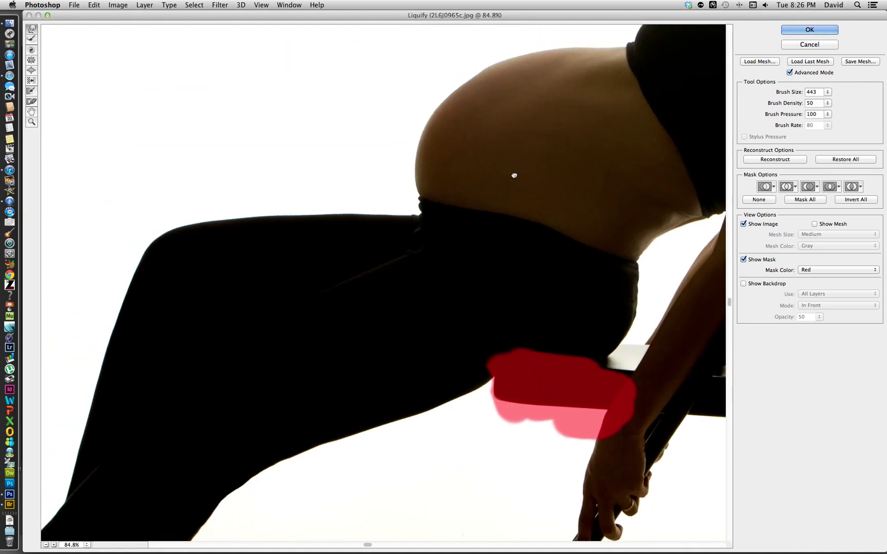
mouse_move(515, 174)
left_mouse_down()
mouse_move(451, 320)
mouse_move(494, 234)
mouse_move(396, 252)
left_mouse_up()
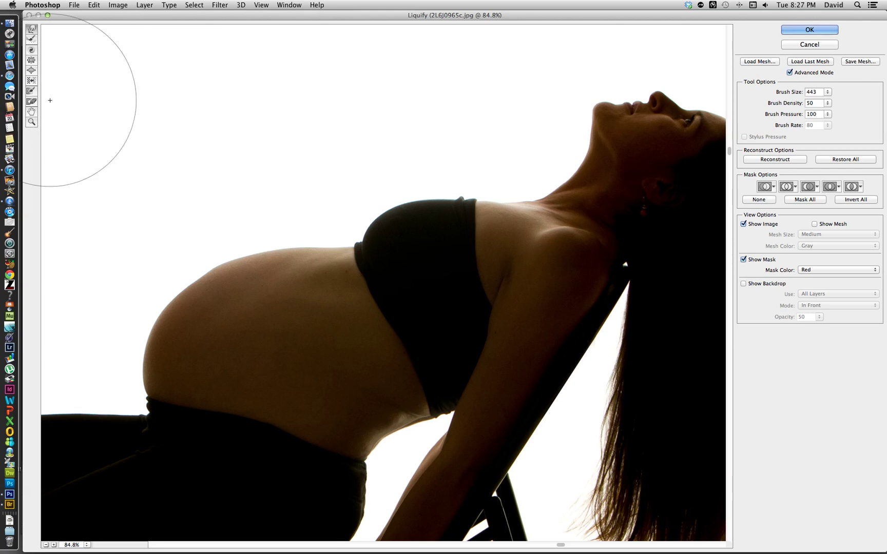
left_click(32, 122)
left_click_drag(384, 155, 515, 261)
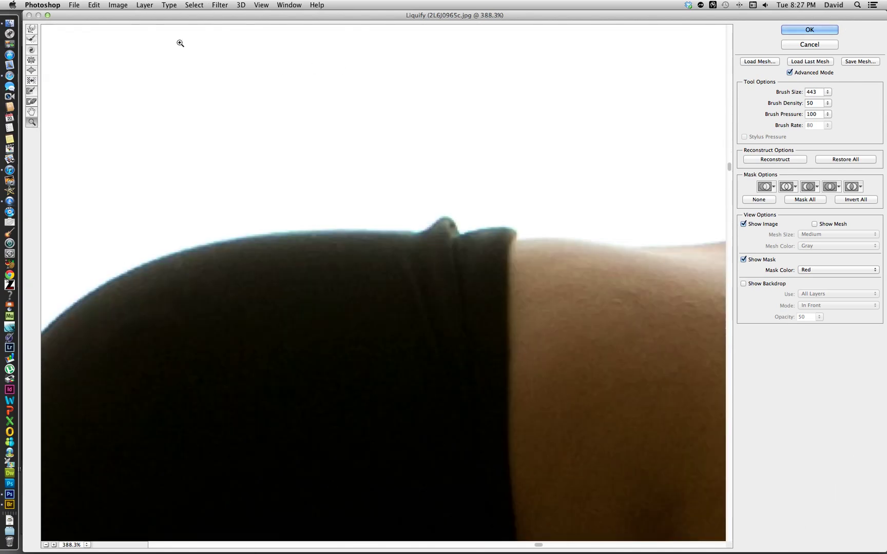
left_click(31, 29)
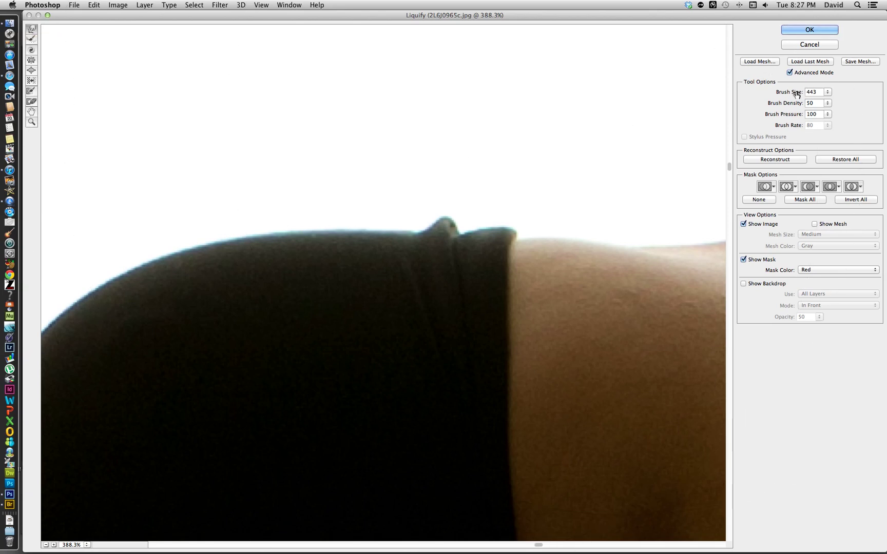
left_click_drag(797, 94, 698, 97)
mouse_move(438, 206)
left_mouse_down()
mouse_move(453, 219)
mouse_move(437, 209)
mouse_move(435, 220)
mouse_move(441, 212)
mouse_move(457, 217)
mouse_move(459, 242)
left_mouse_up()
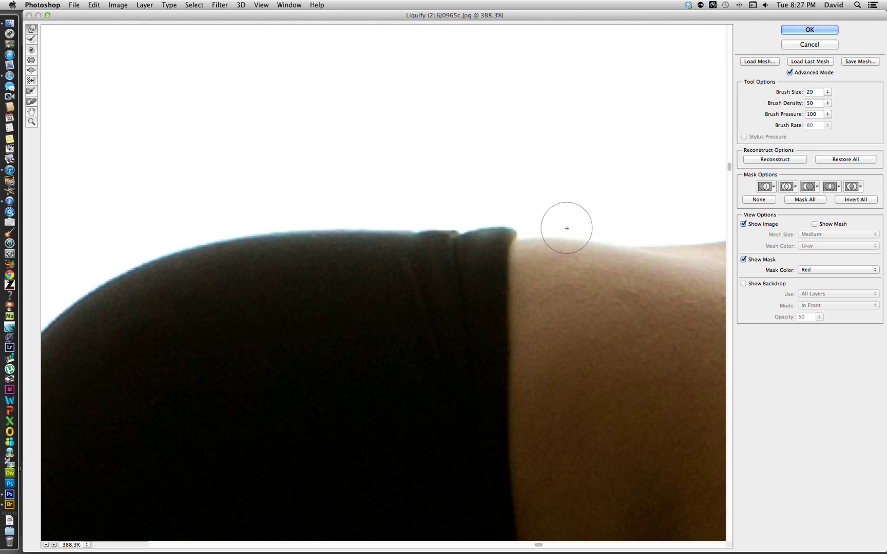
Step: Push down the raised fold where the black top's lower band meets the belly, and apply the Liquify changes
left_click_drag(312, 288, 549, 160)
left_click_drag(357, 267, 455, 231)
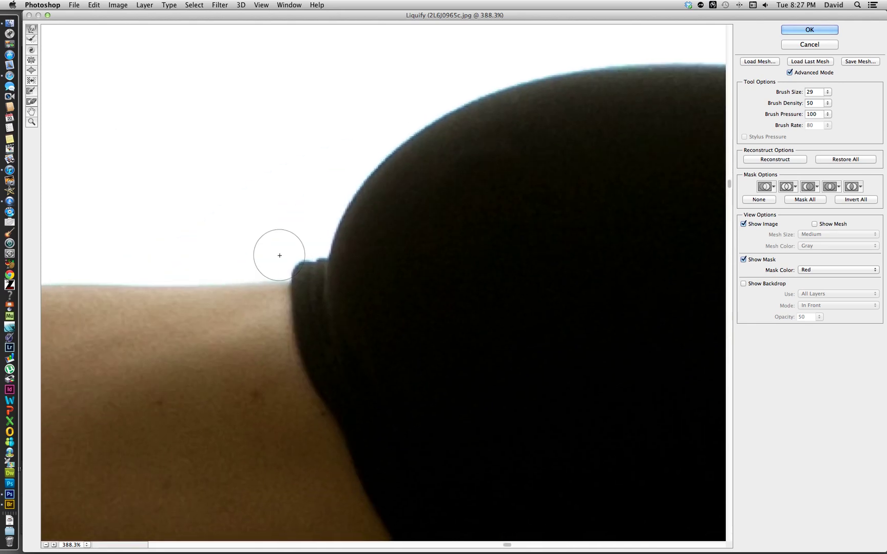
mouse_move(295, 246)
left_mouse_down()
mouse_move(296, 261)
mouse_move(309, 246)
mouse_move(311, 254)
mouse_move(291, 257)
left_mouse_up()
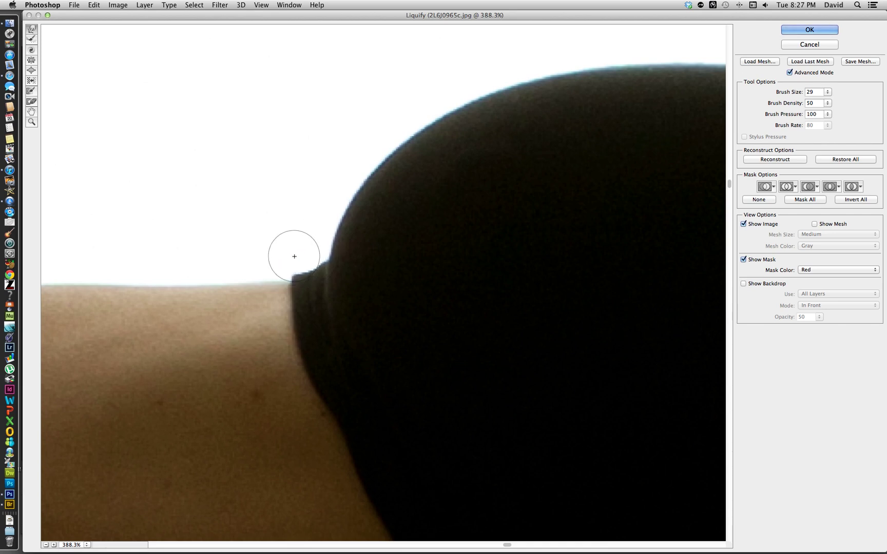
scroll(442, 204, "right", 5)
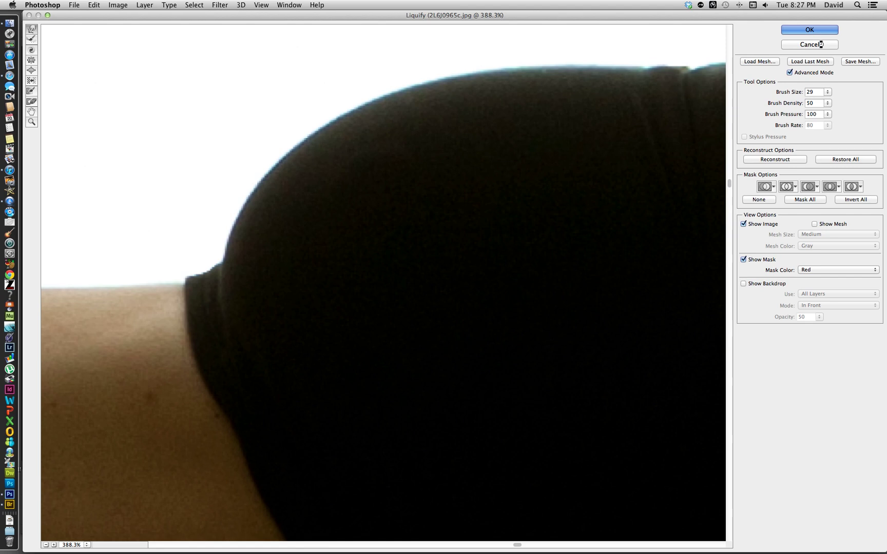
key("Return")
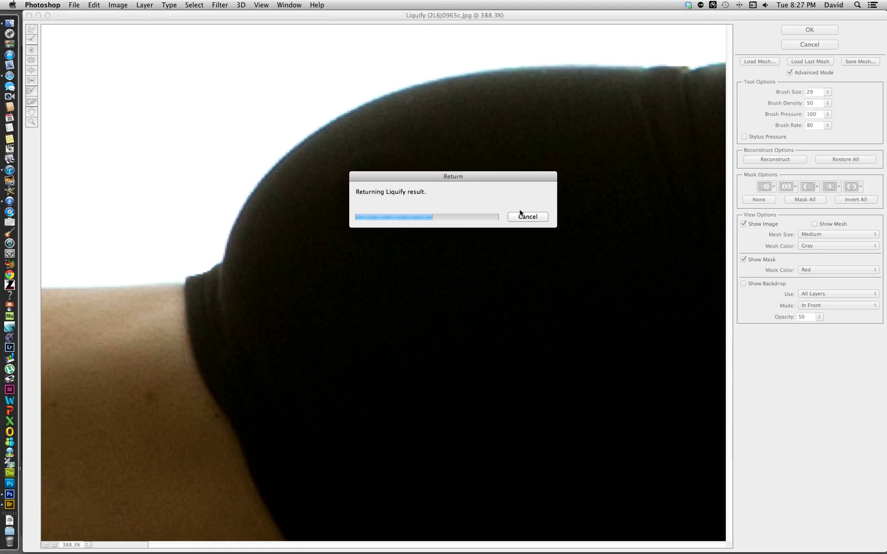
left_click(519, 214)
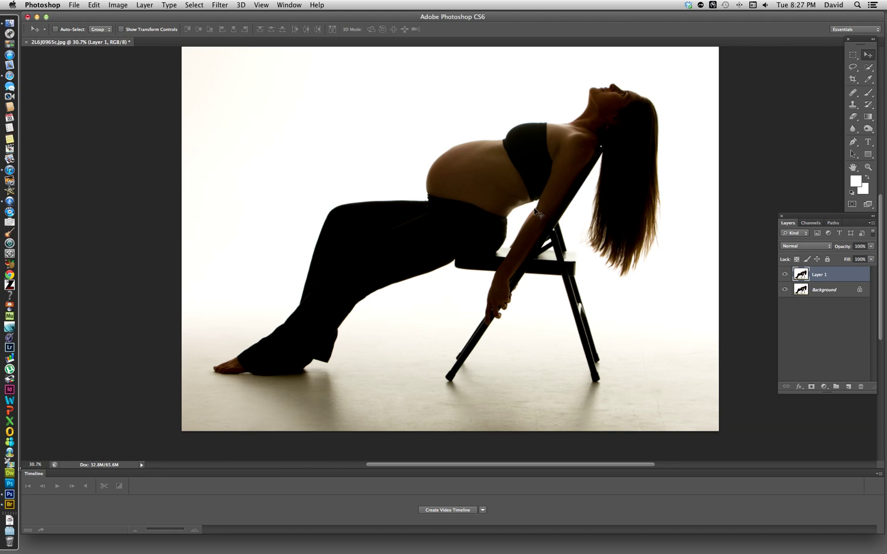
Step: Toggle the visibility of Layer 1 to compare the retouched figure with the original
scroll(544, 188, "up", 3)
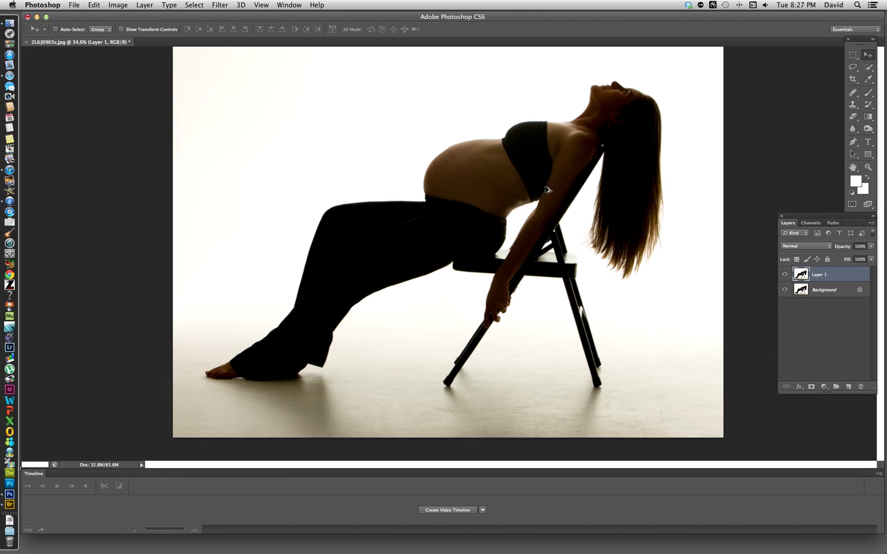
scroll(547, 190, "up", 2)
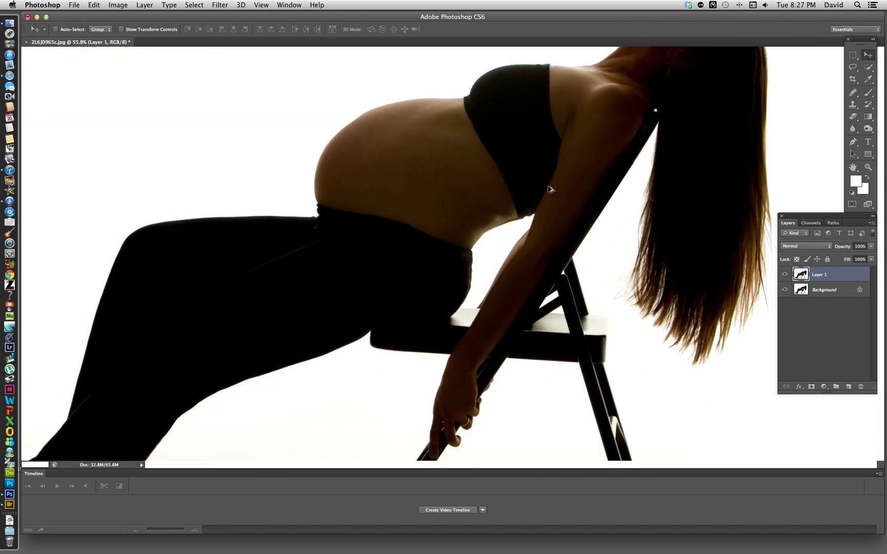
scroll(653, 232, "down", 1)
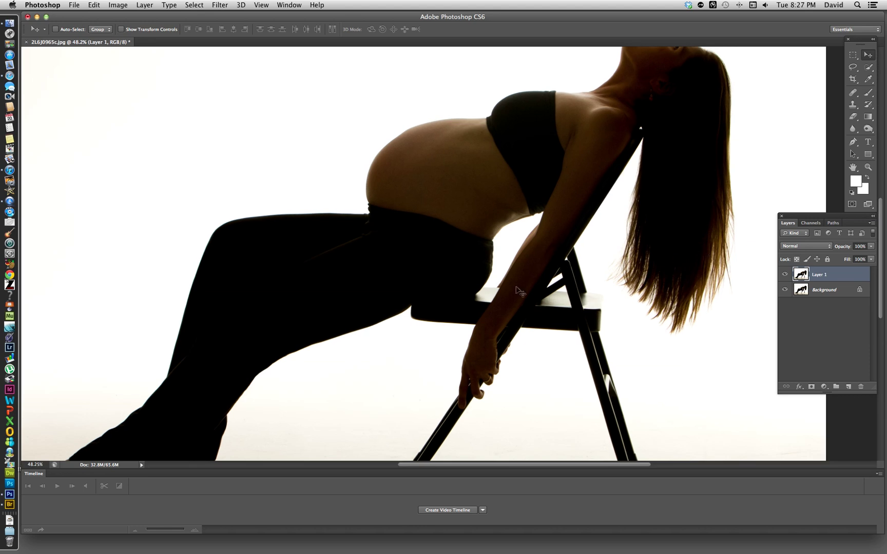
left_click(785, 275)
left_click(785, 275)
left_click(785, 275)
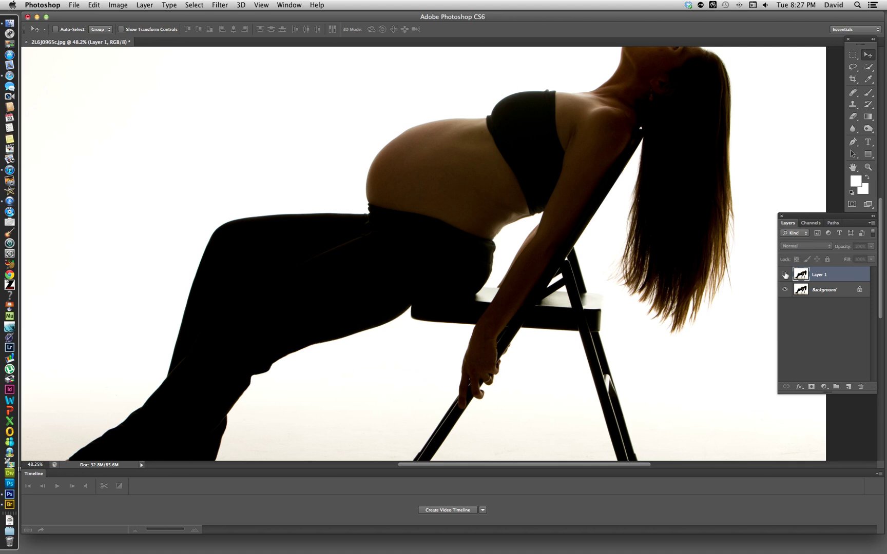
left_click(786, 275)
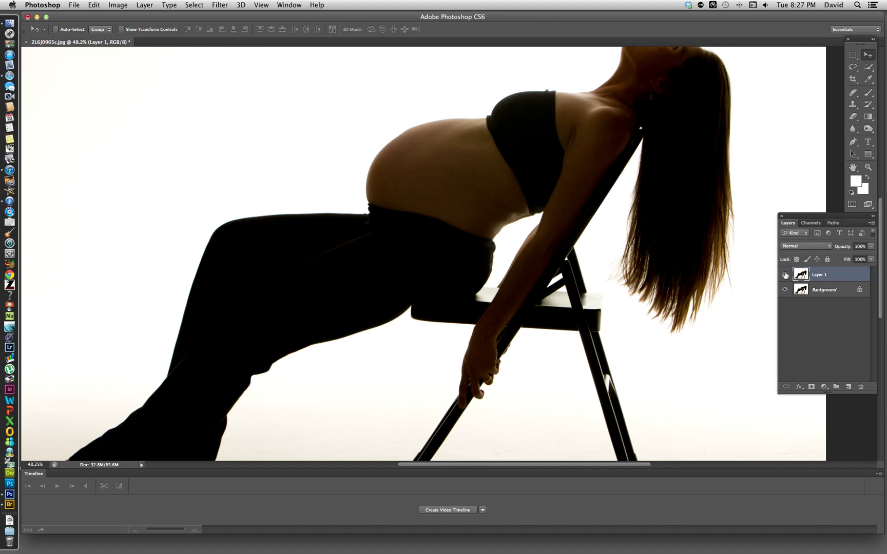
Step: Compare the trouser legs and underside of the thigh with Layer 1 hidden and shown, and review the whole retouched silhouette
left_click_drag(379, 357, 410, 327)
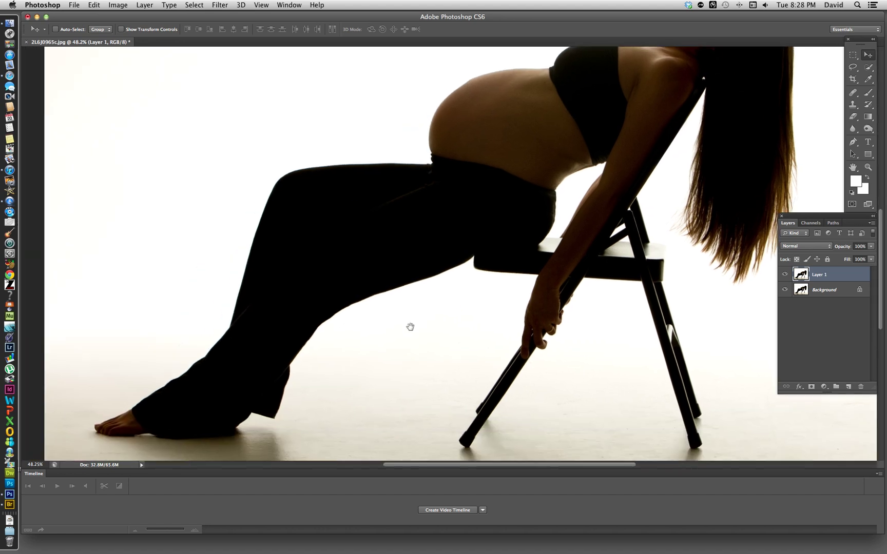
left_click(785, 275)
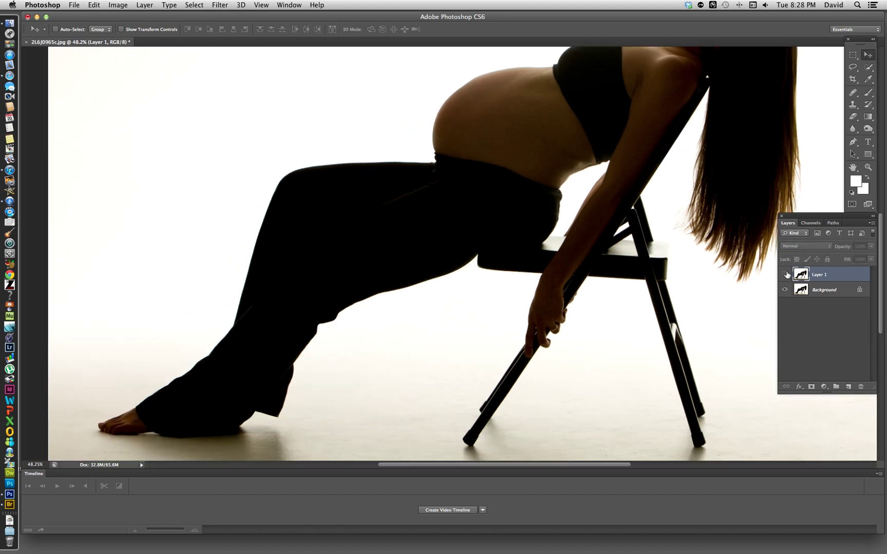
left_click(786, 275)
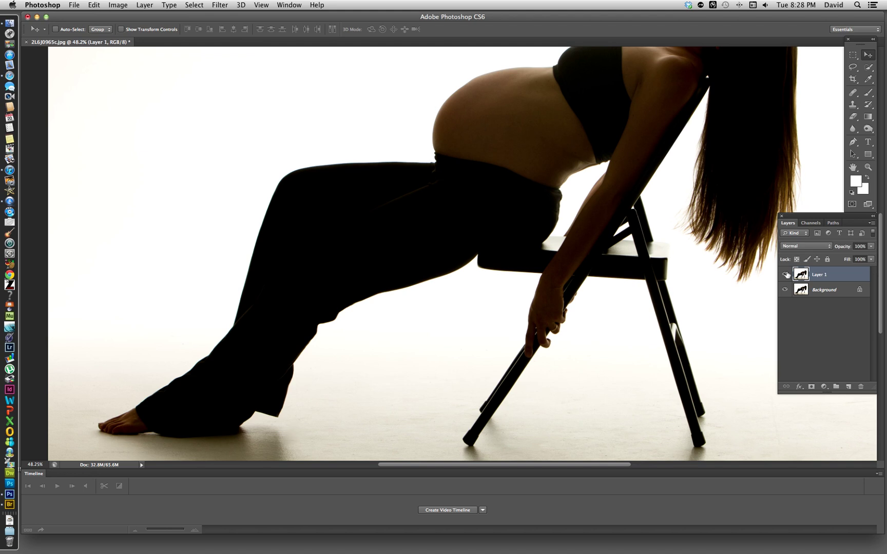
left_click_drag(693, 218, 598, 291)
mouse_move(604, 199)
left_mouse_down()
mouse_move(602, 230)
mouse_move(621, 202)
left_mouse_up()
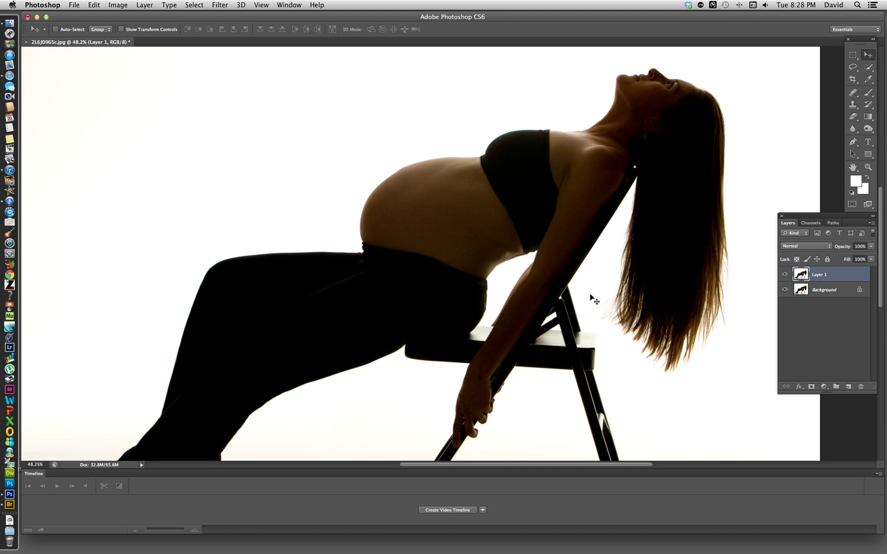
scroll(585, 269, "down", 5)
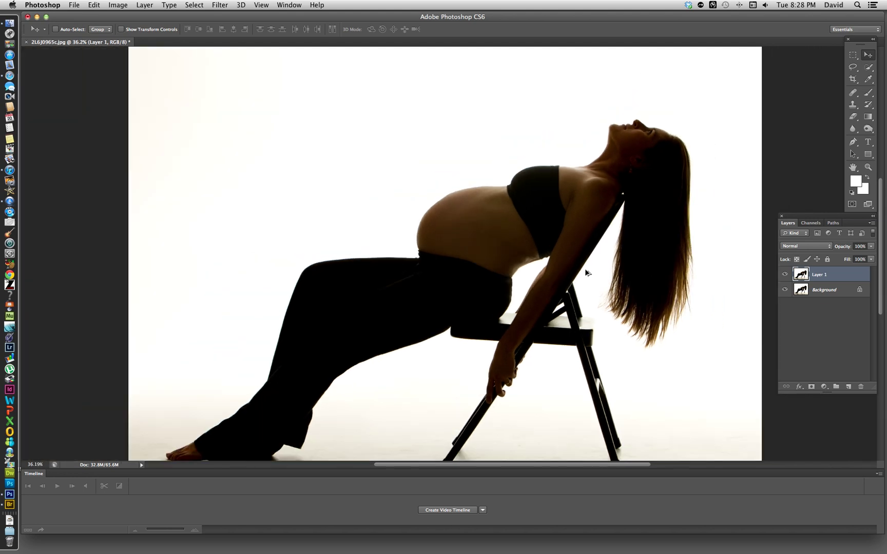
scroll(586, 271, "down", 1)
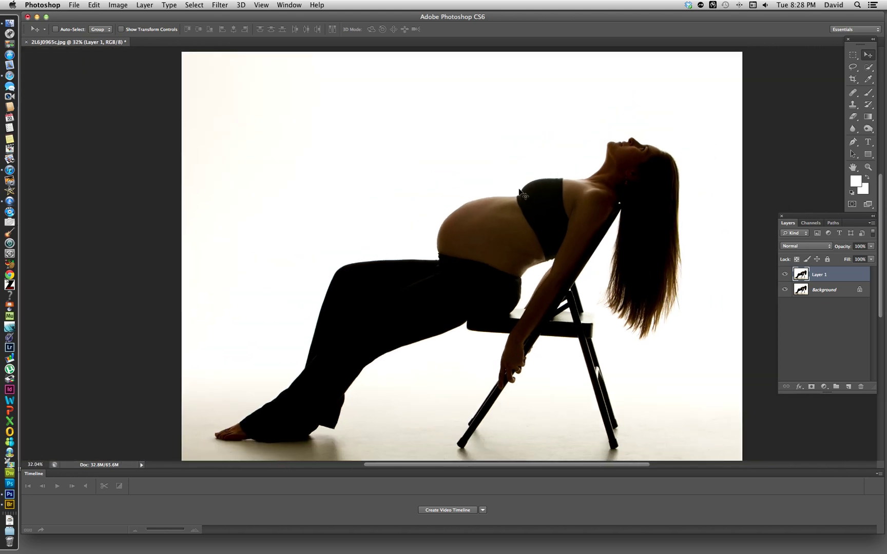